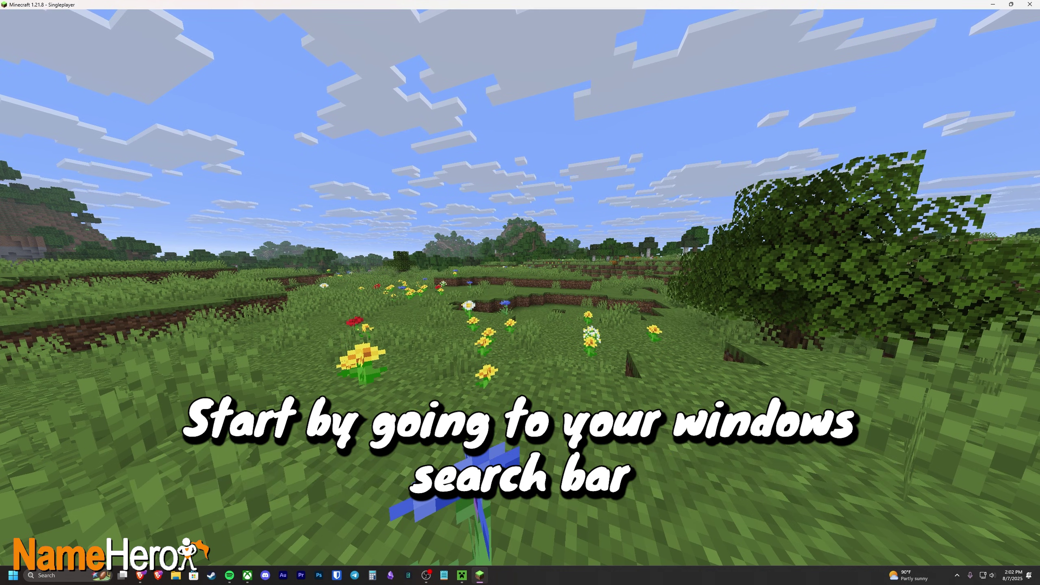
- Search 'windows defender' from Start and open Windows Defender Firewall in a maximized window
key(super)
click(160, 286)
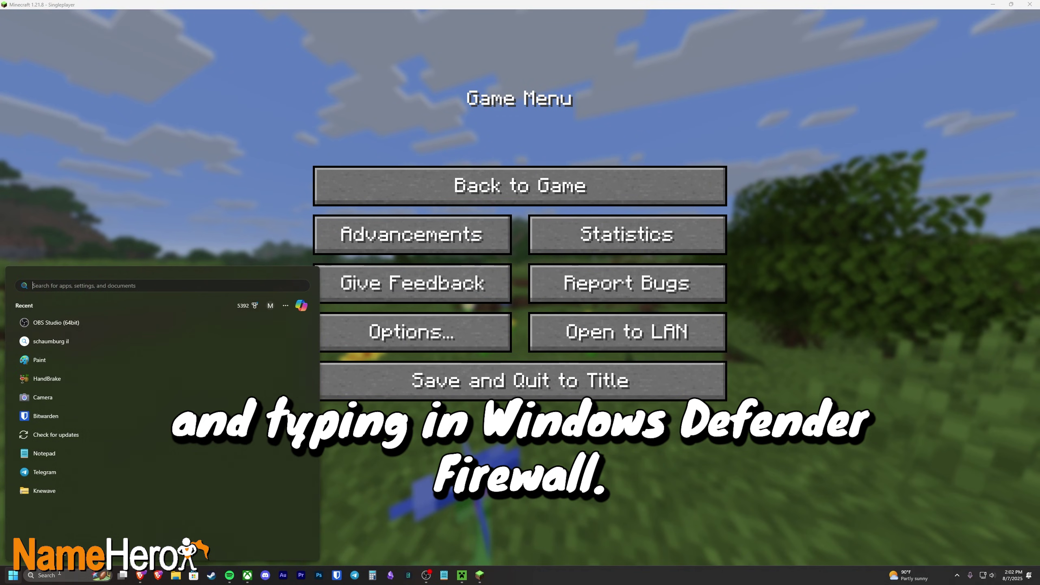
text(windows defender)
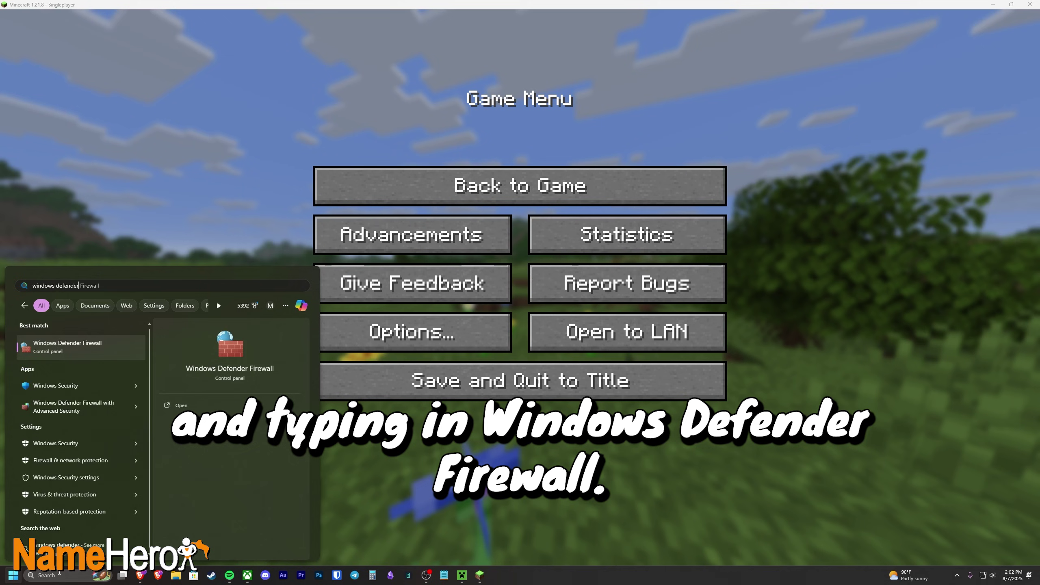
click(57, 351)
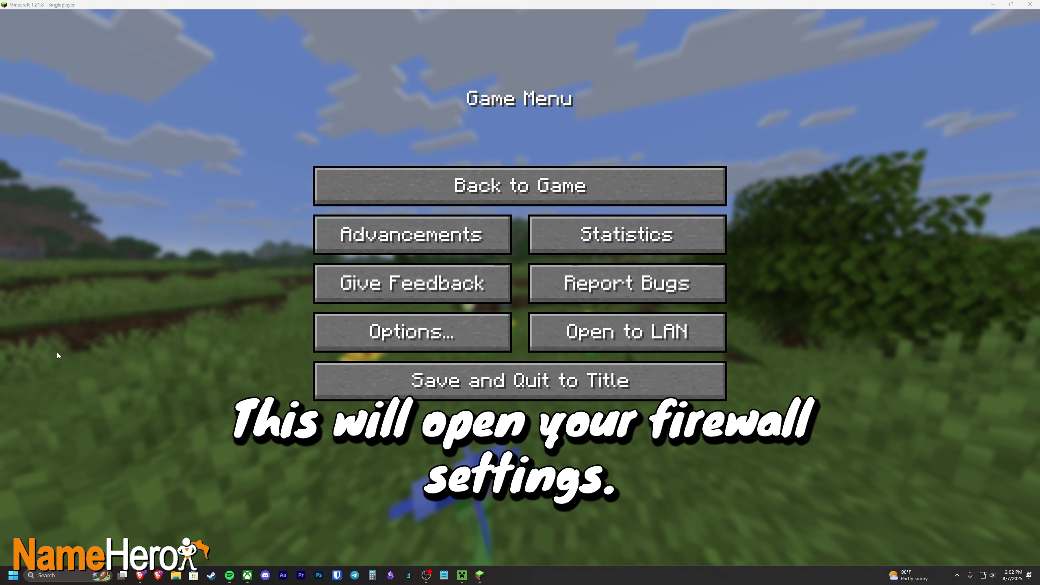
double_click(758, 108)
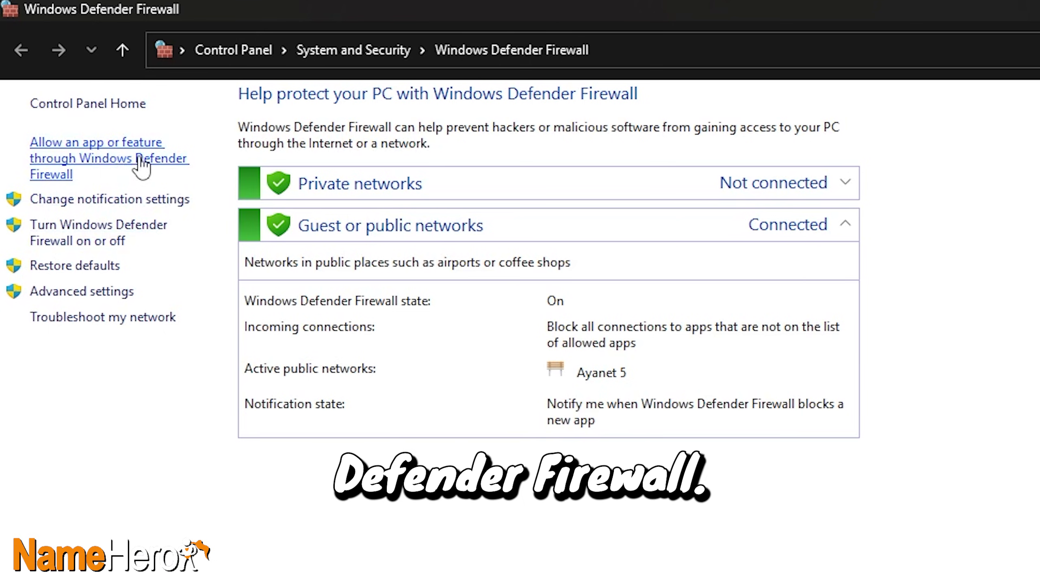
- In the allowed-apps list, allow both javaw.exe entries on private and public networks
click(140, 161)
scroll(596, 270, down, 6)
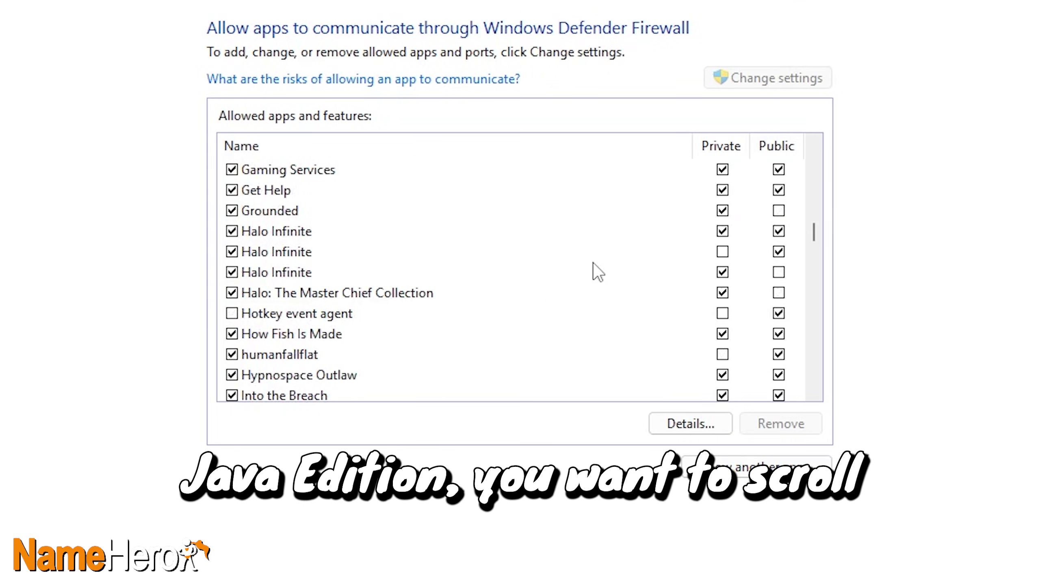
scroll(593, 263, down, 3)
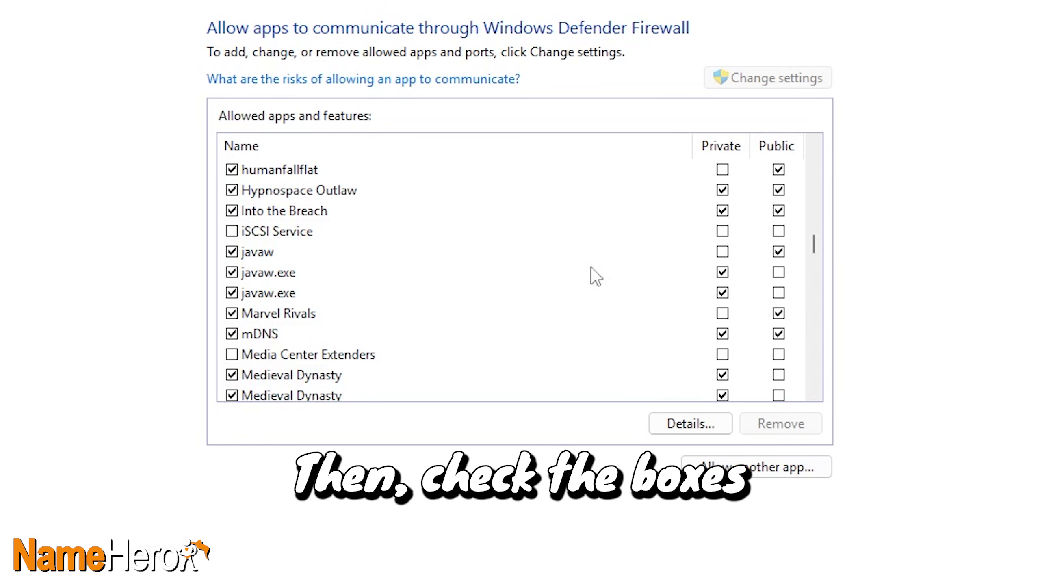
click(779, 272)
click(779, 292)
click(722, 251)
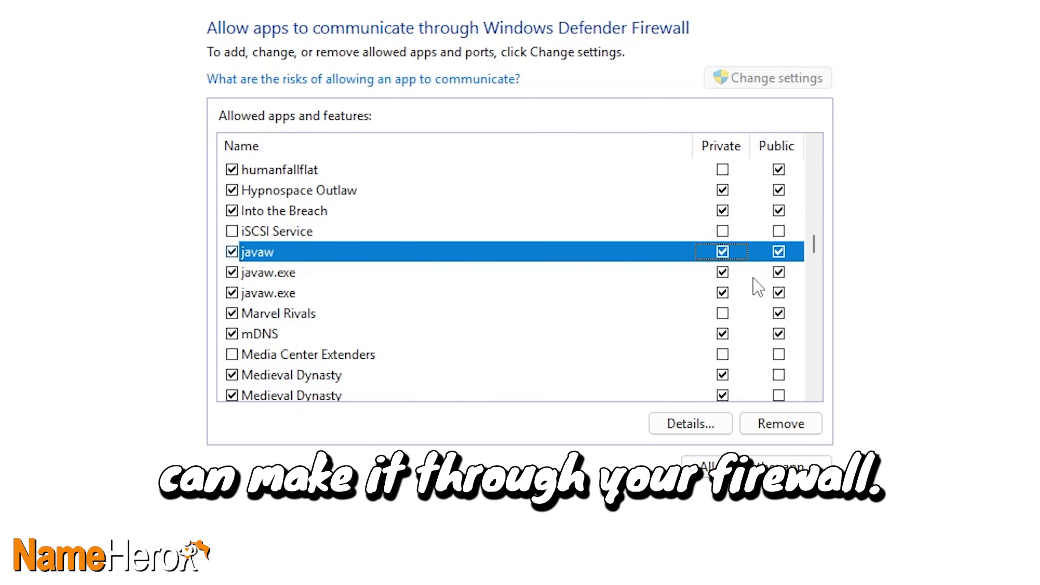
scroll(752, 278, down, 6)
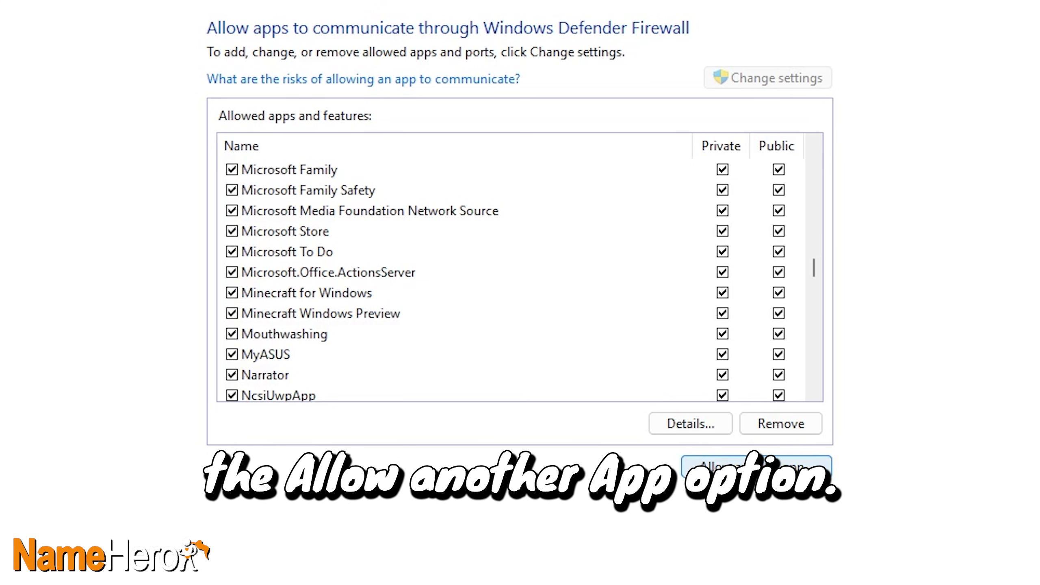
- Start adding another allowed app and browse for its program file
click(756, 466)
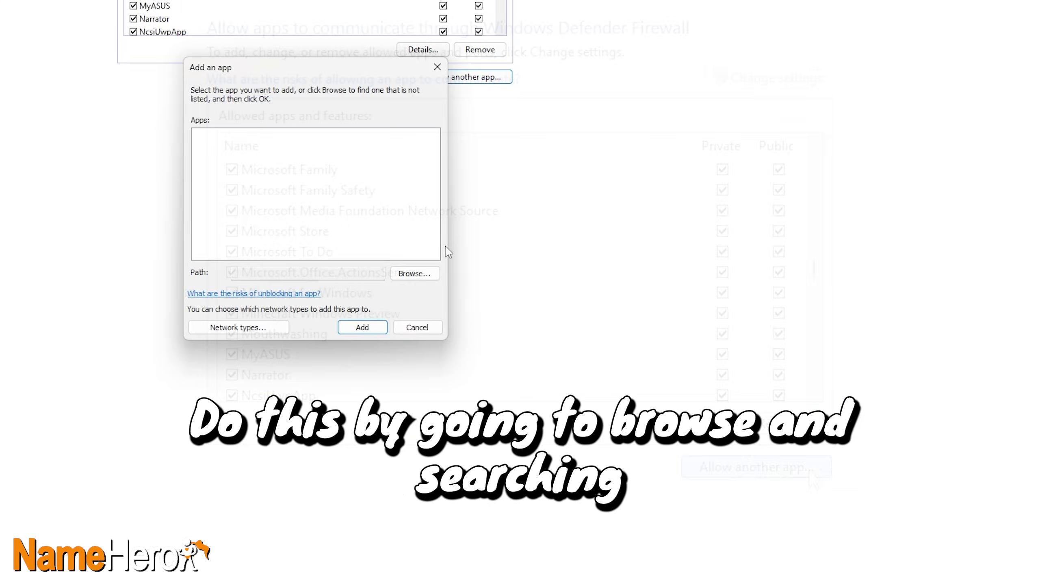
click(424, 274)
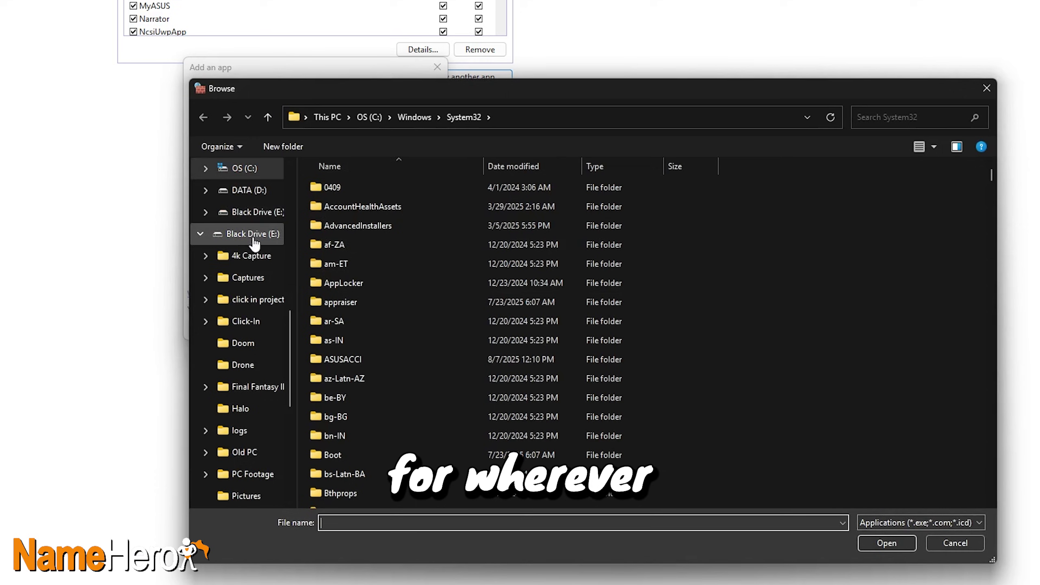
scroll(230, 242, up, 1)
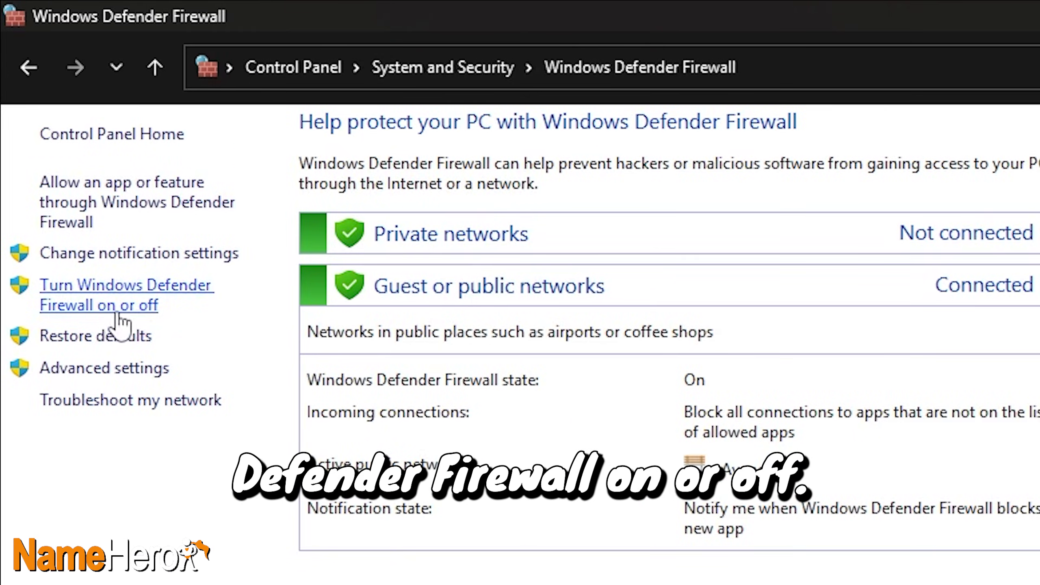
- Choose 'Turn off Windows Defender Firewall' under both Private and Public network settings
click(125, 307)
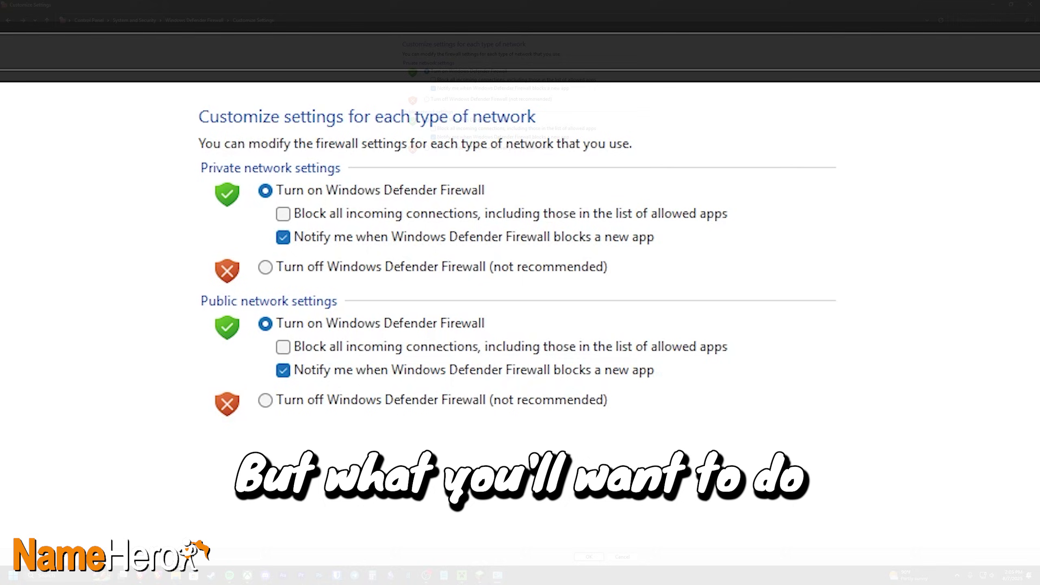
click(267, 272)
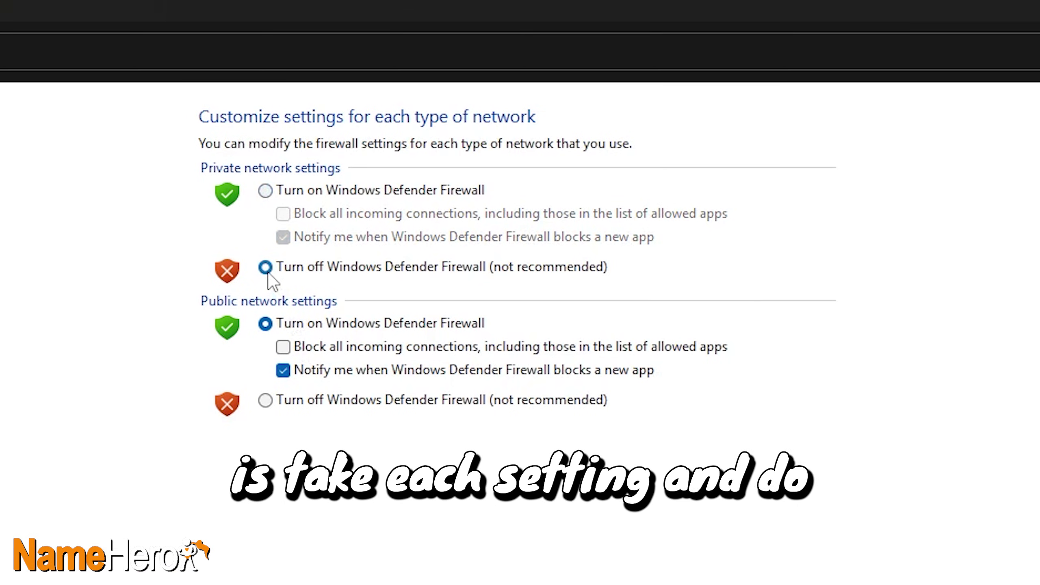
click(265, 401)
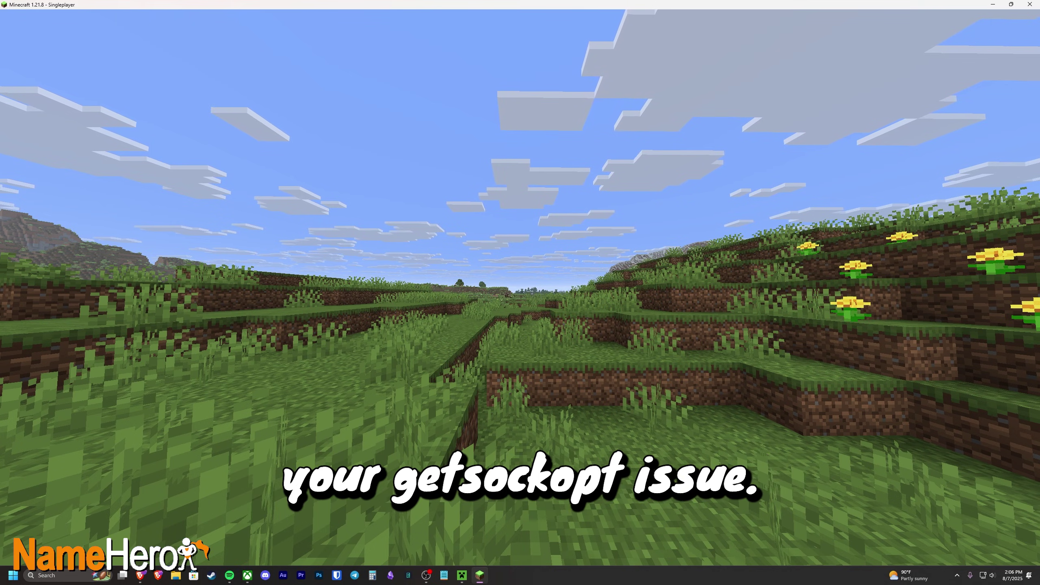
- Open Control Panel via 'contro' search, then Network and Sharing Center's adapter list
key(super)
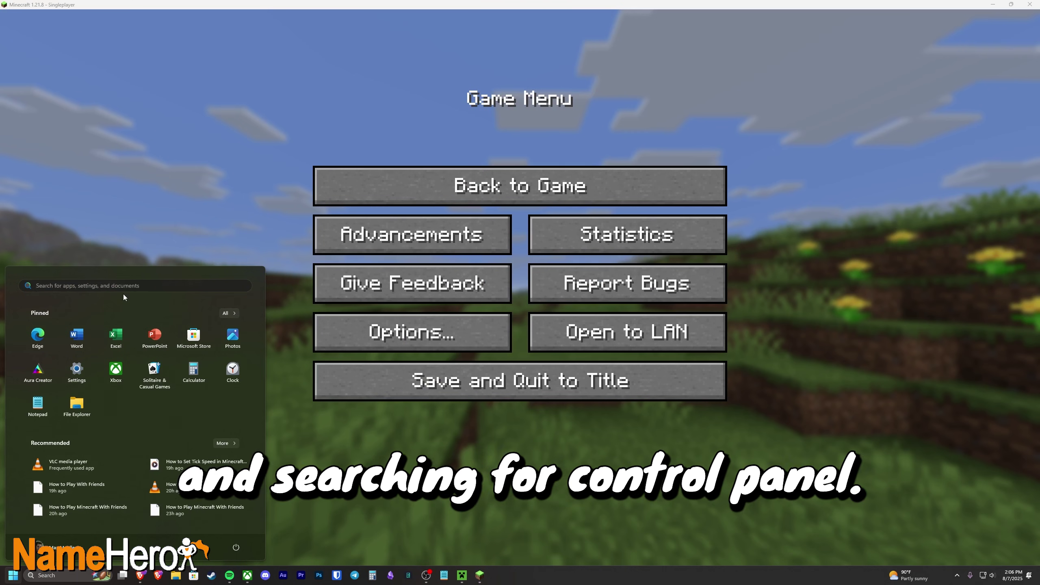
click(118, 287)
text(contro)
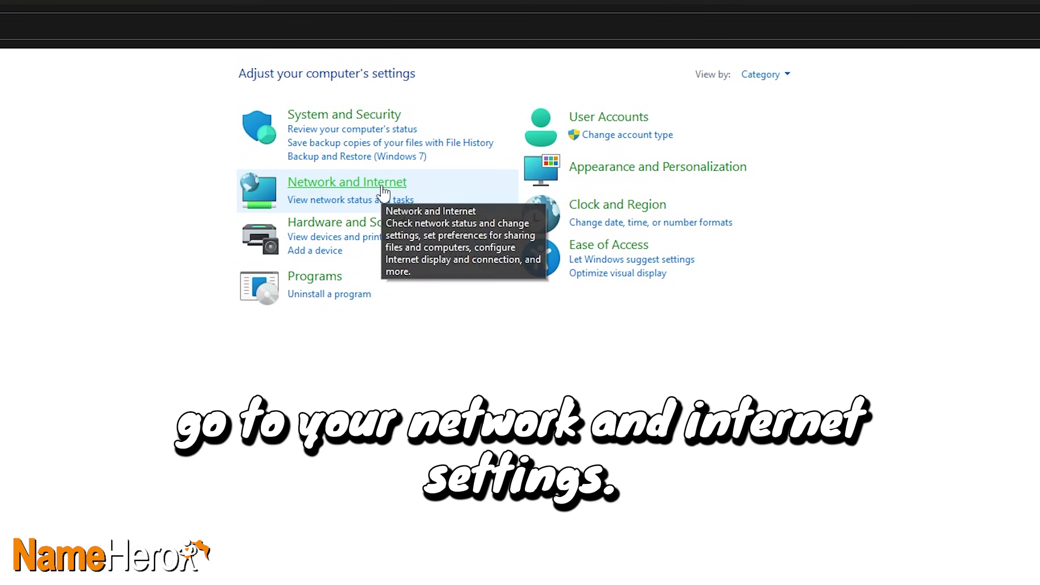
click(382, 187)
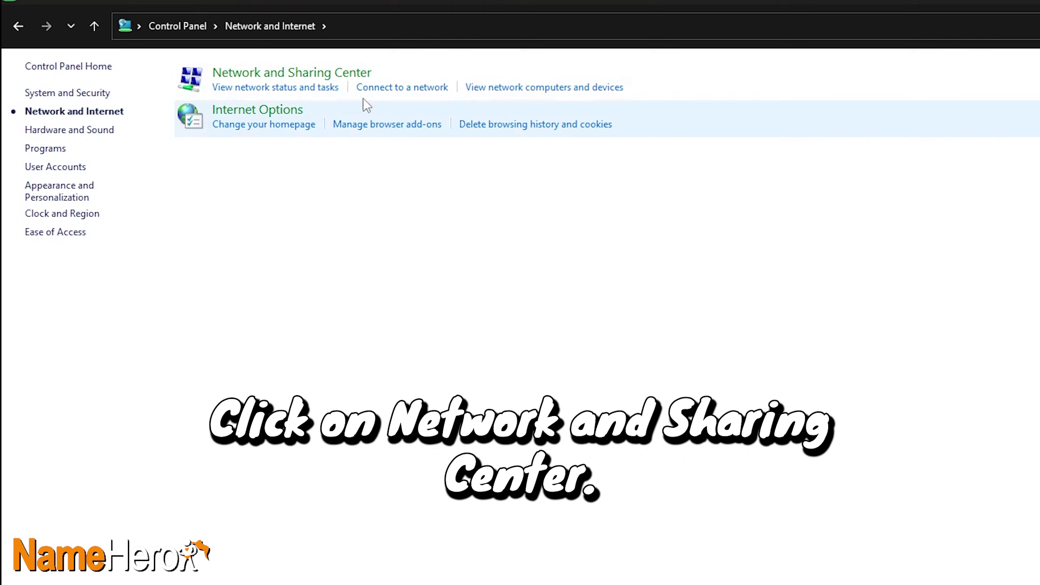
click(361, 72)
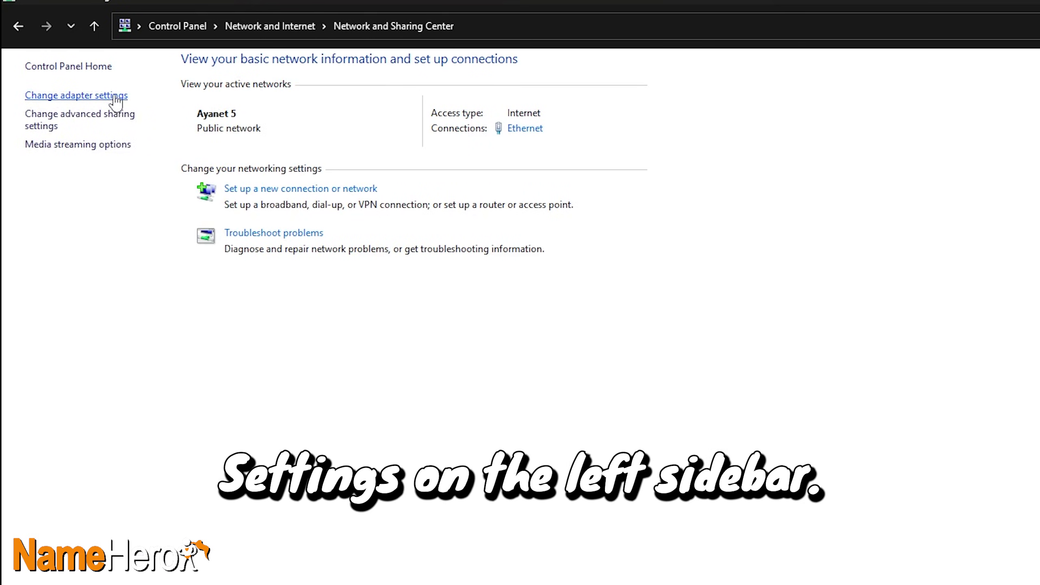
click(115, 97)
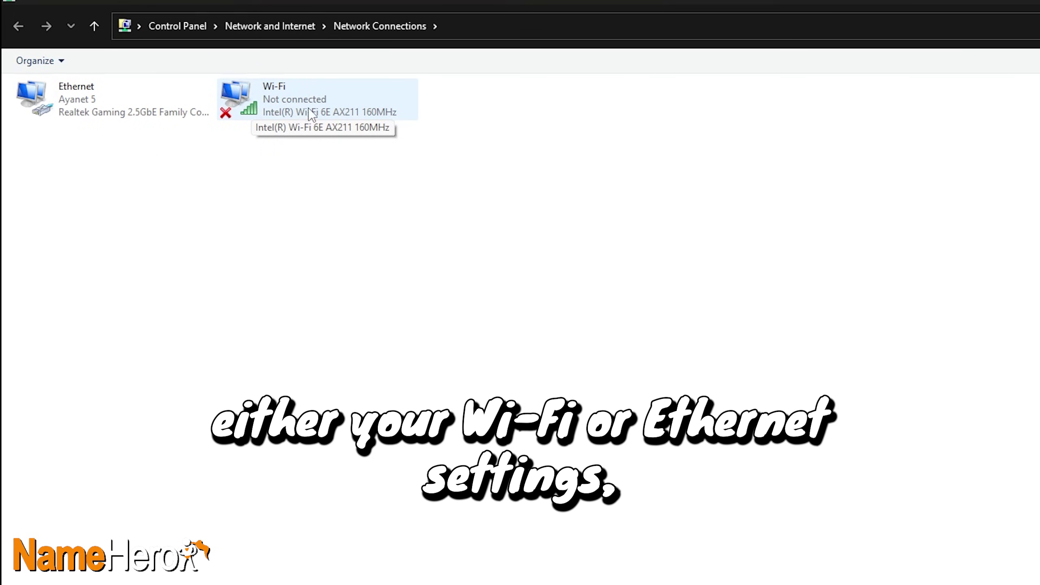
- Set Ethernet's IPv4 DNS to 8.8.8.8 and 8.8.4.4, save, and return to Minecraft
right_click(157, 101)
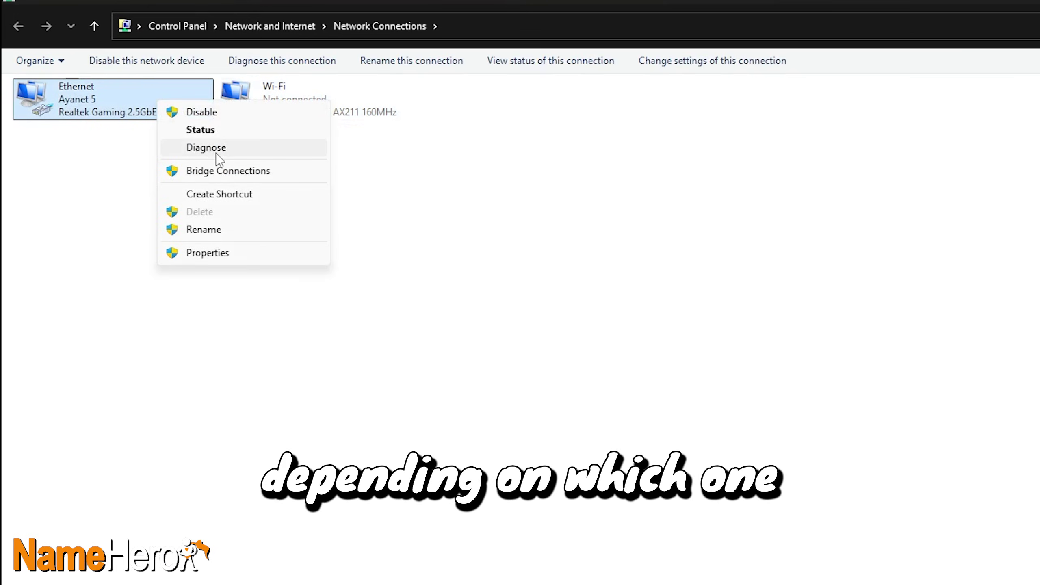
click(237, 252)
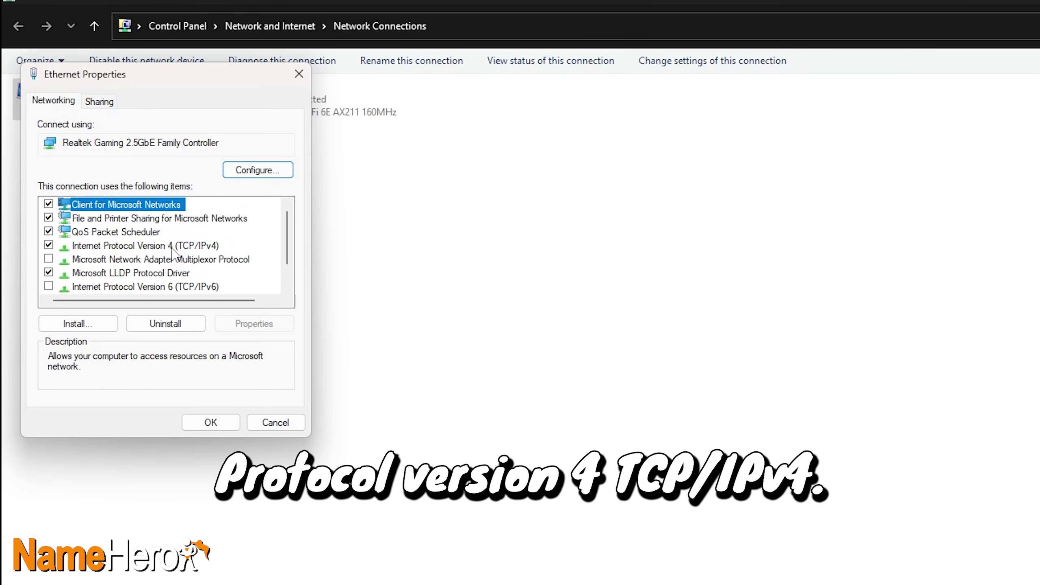
click(217, 247)
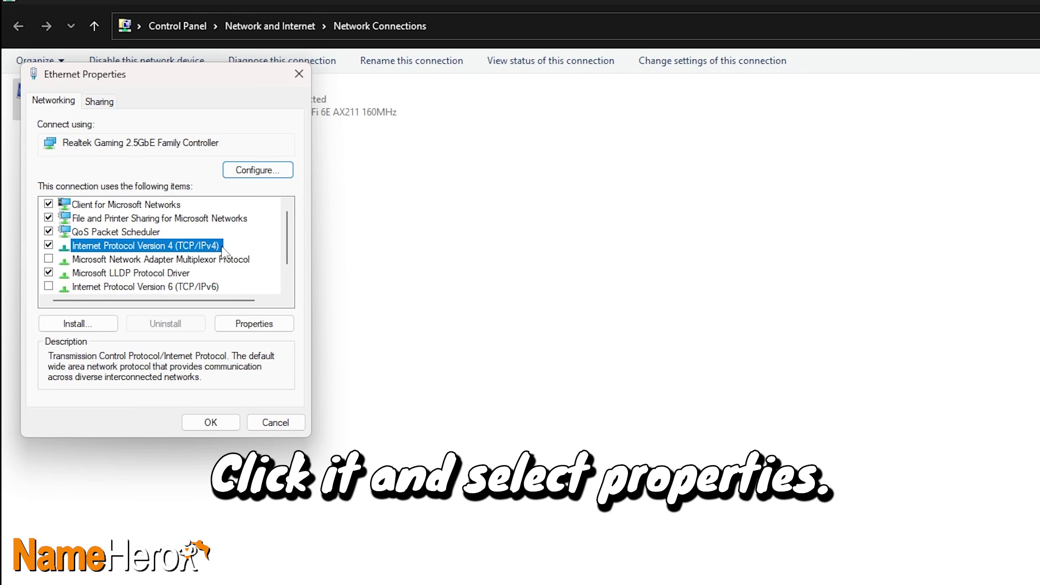
click(254, 324)
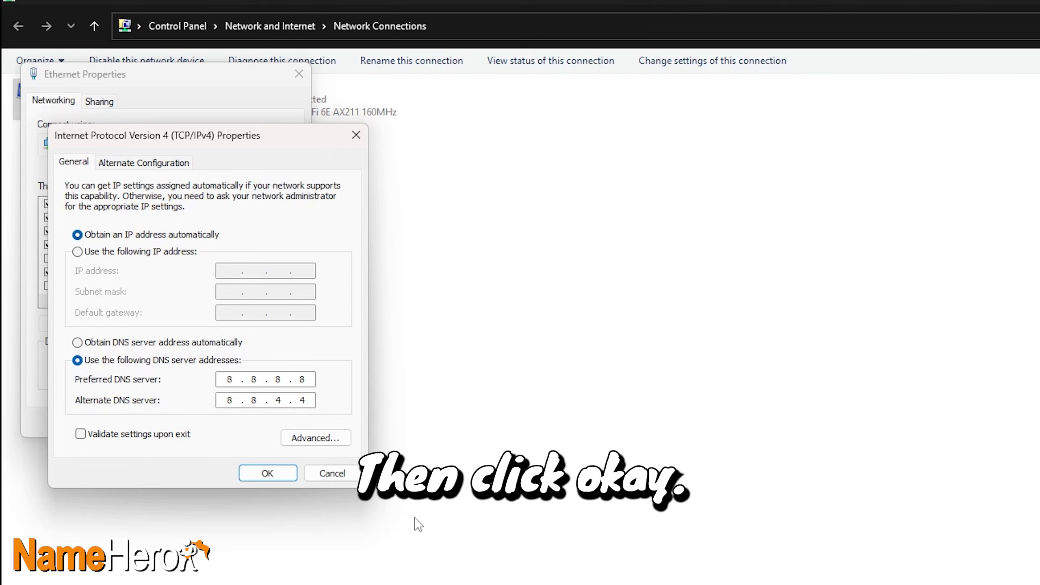
click(289, 472)
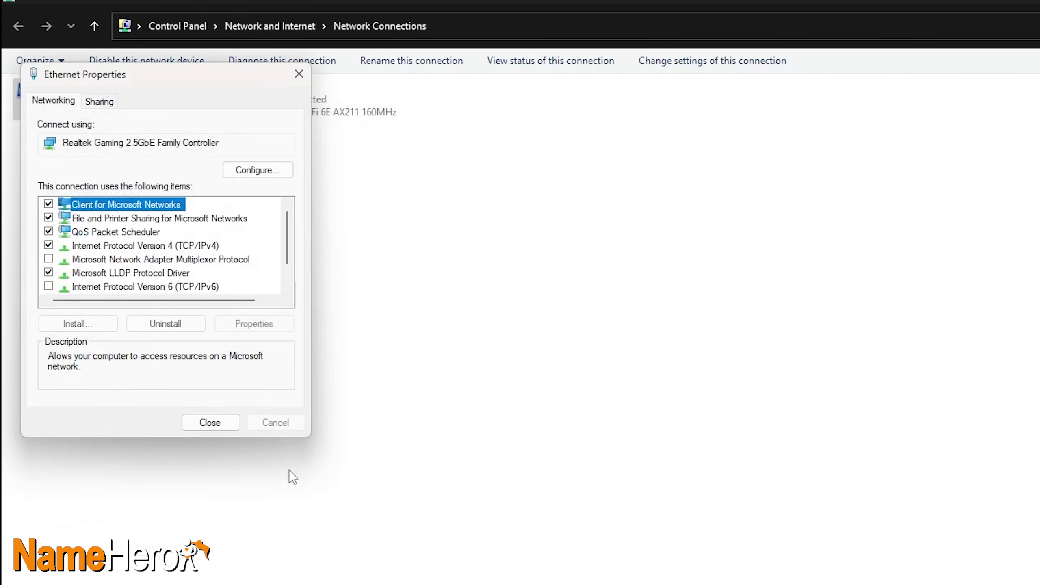
click(221, 430)
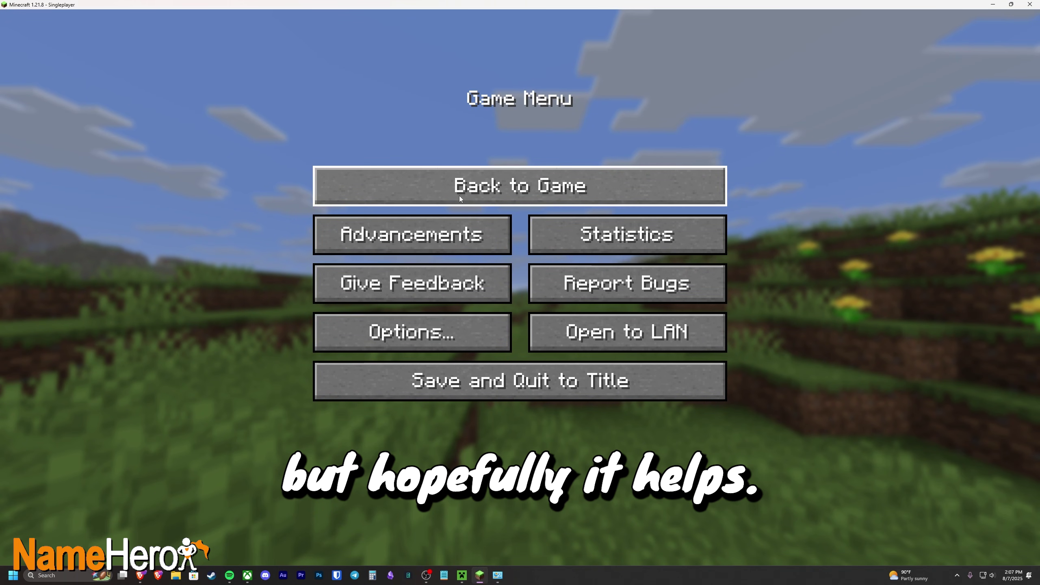
click(520, 184)
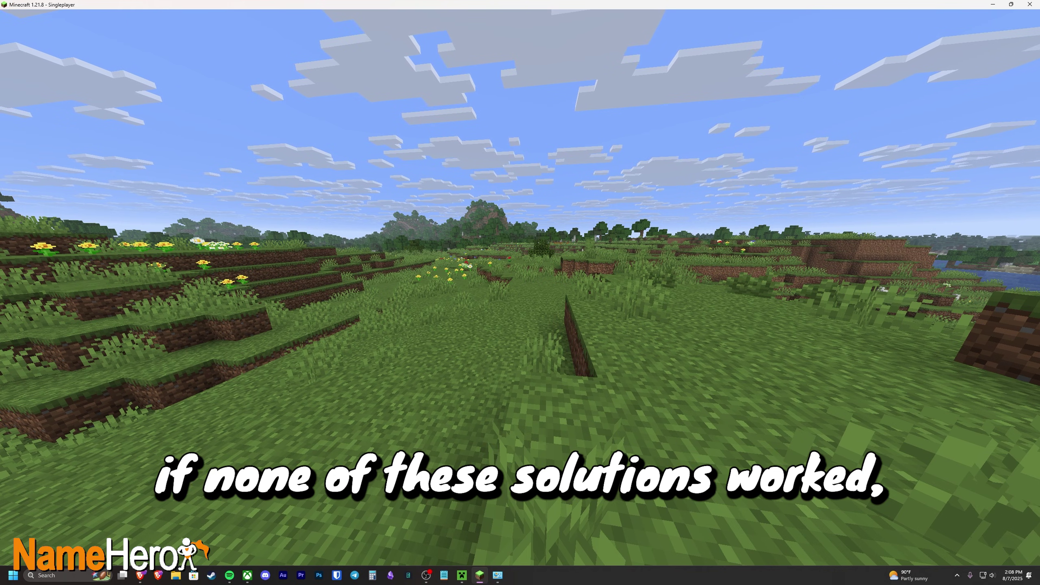
- Walk through the meadow and valley, over the dirt ledge, to the grass beside the river
key(w)
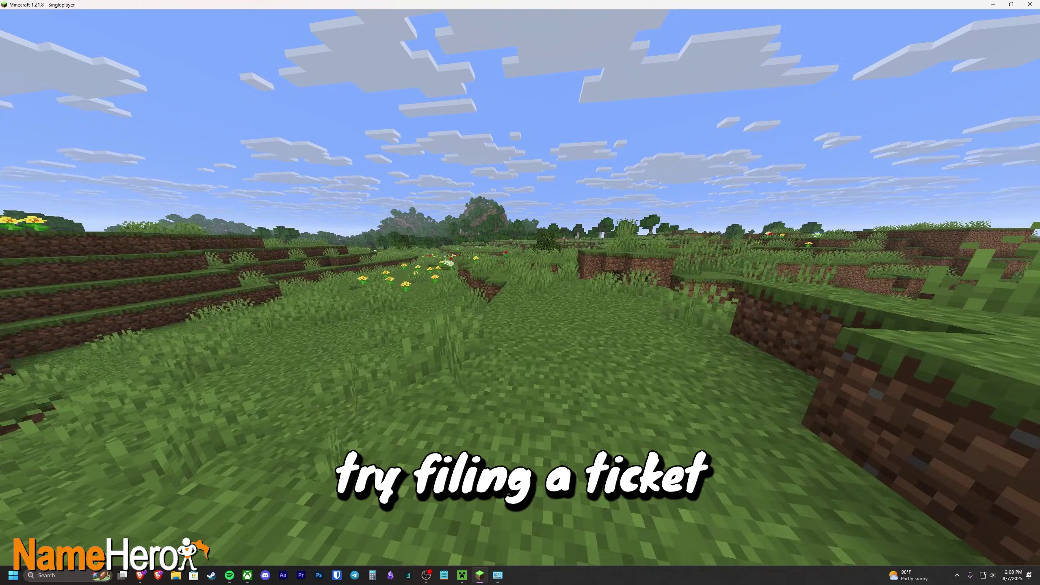
key(w)
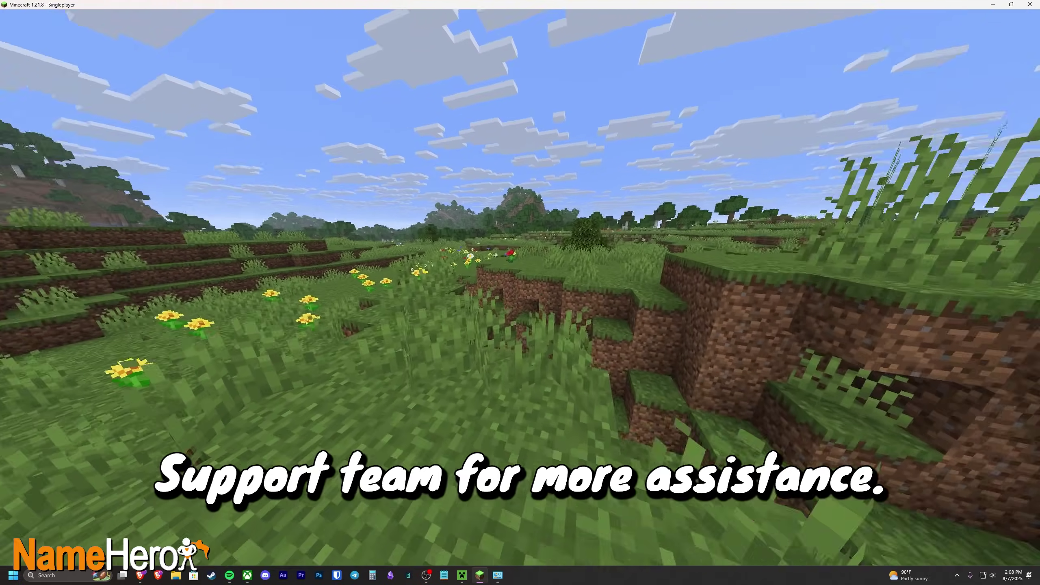
key(w)
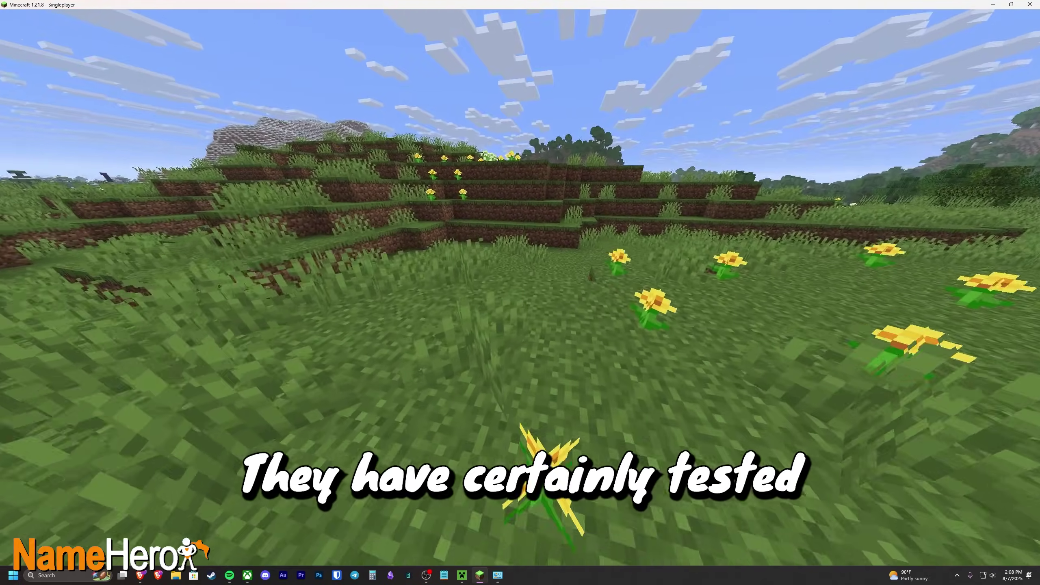
key(w)
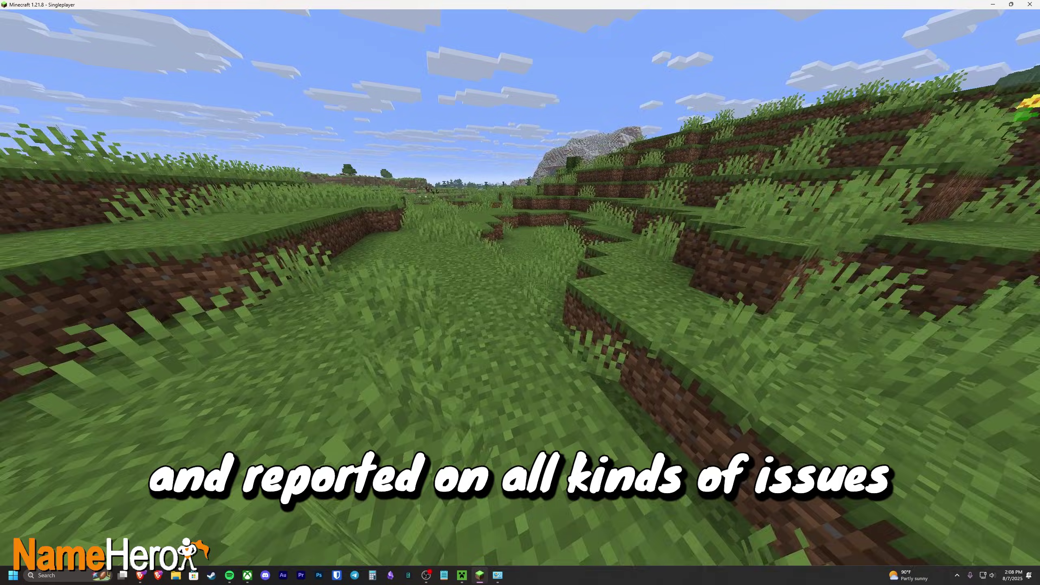
key(w)
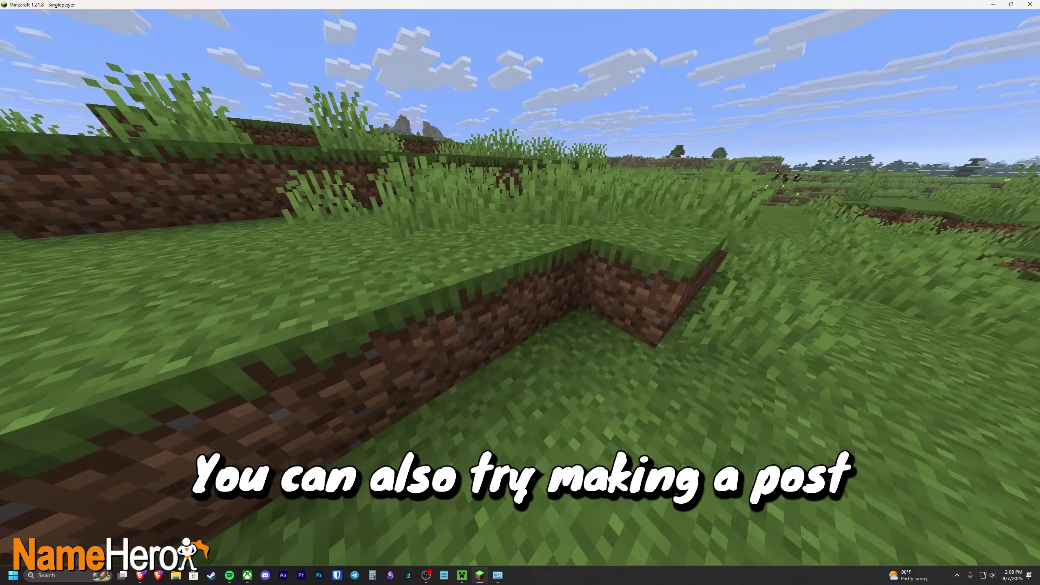
key(w)
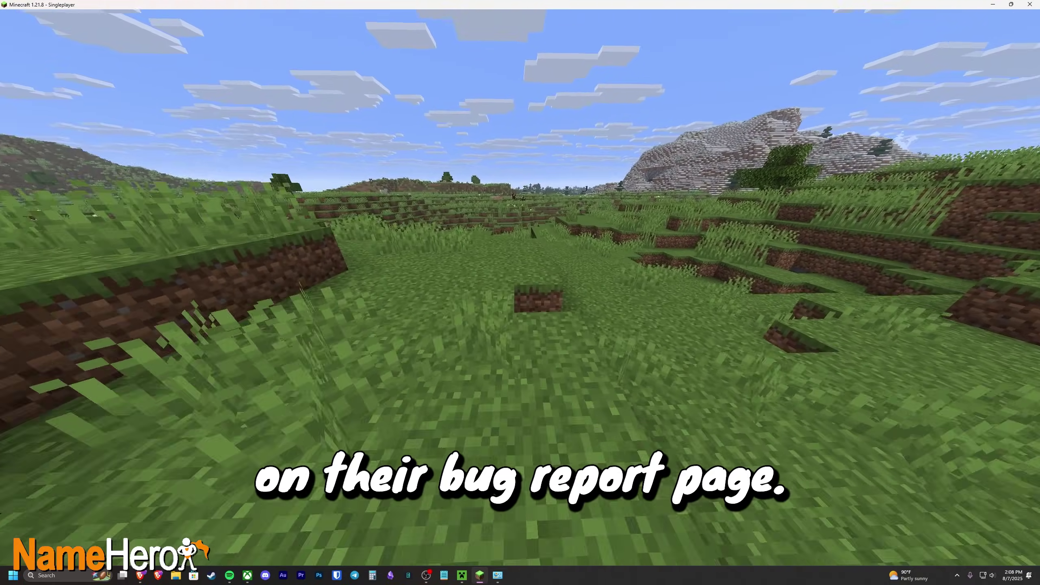
key(w)
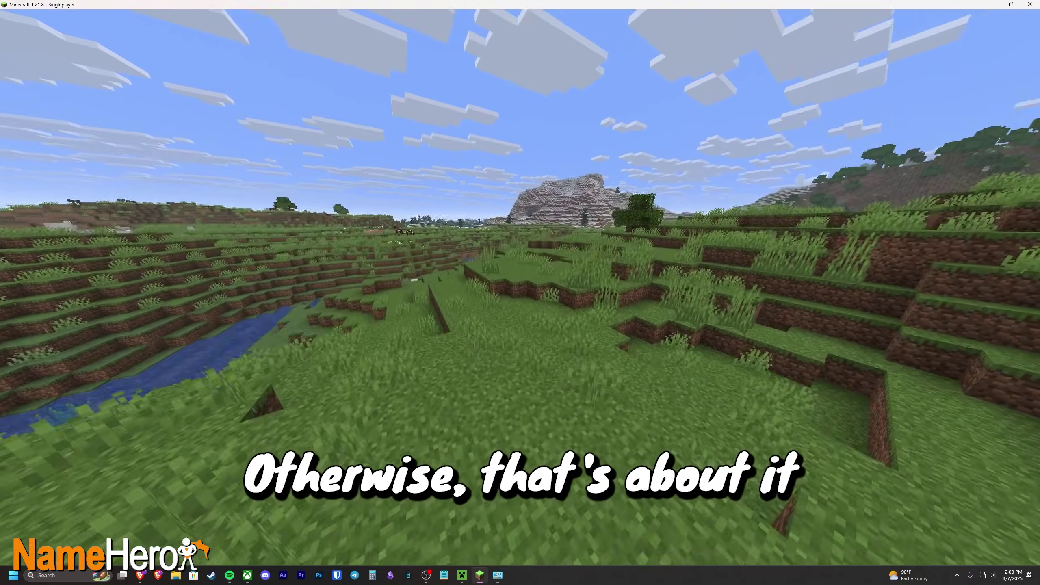
key(w)
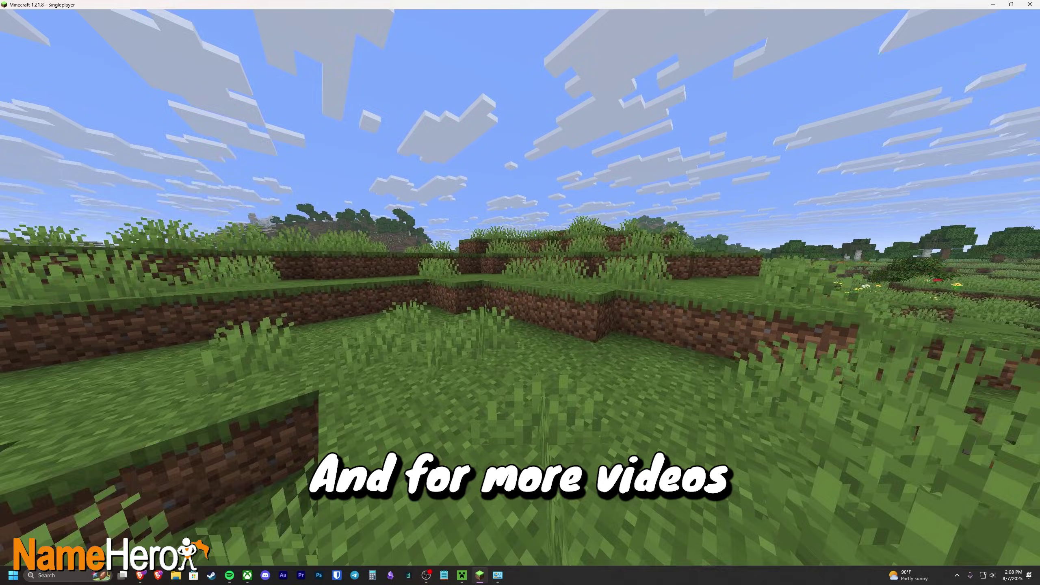
key(w)
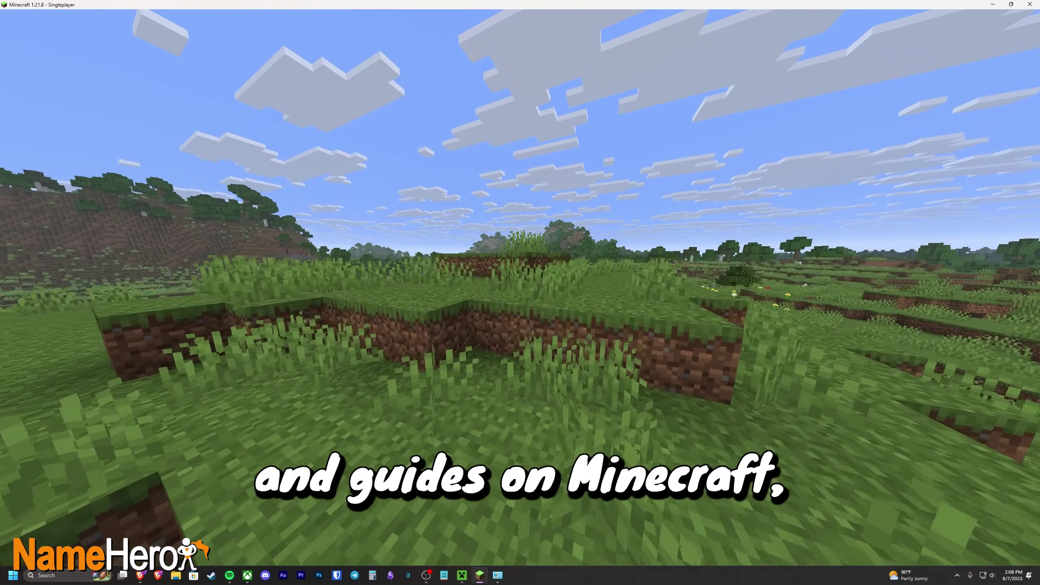
key(w)
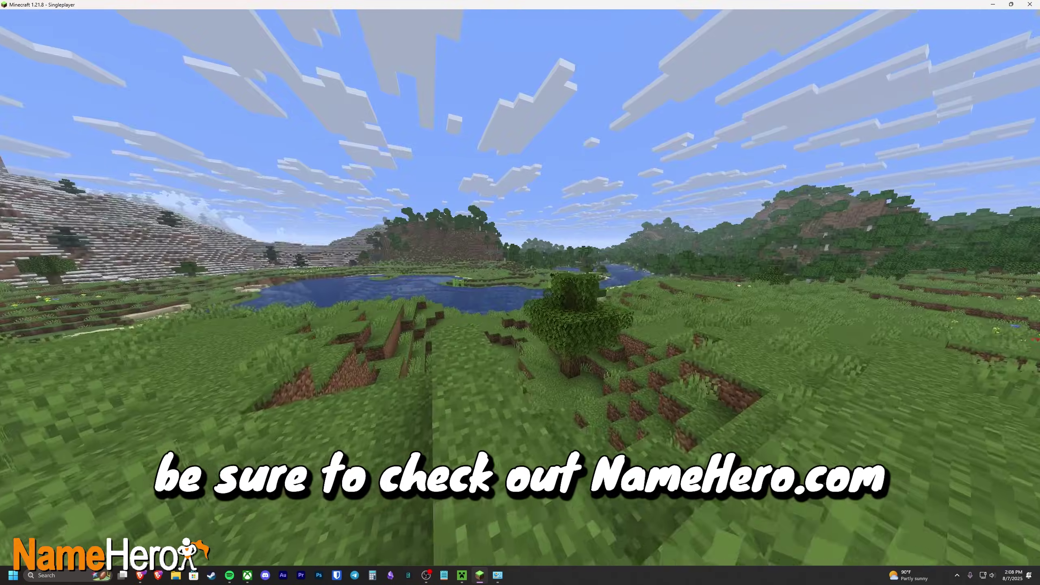
key(w)
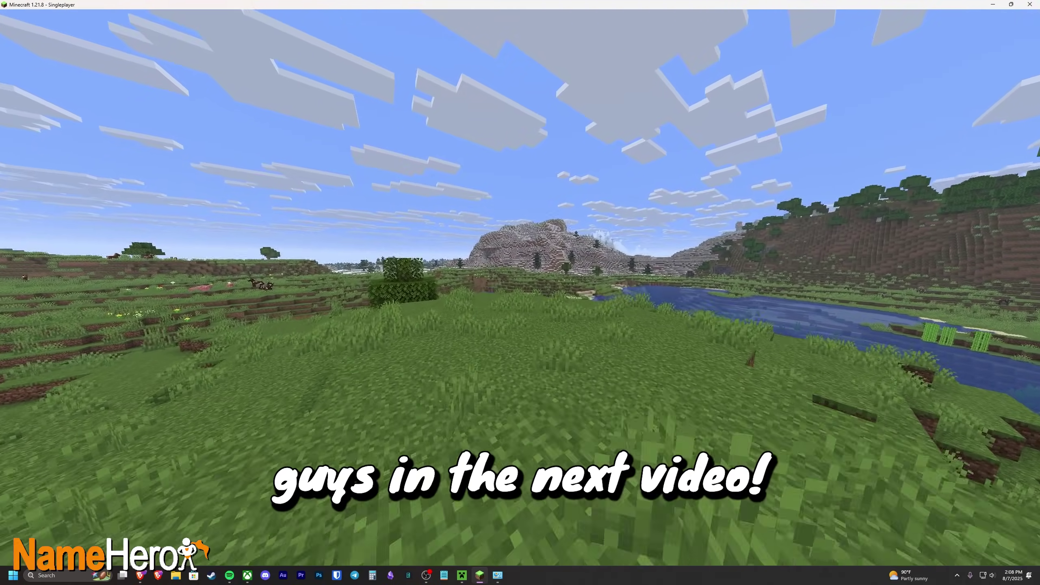